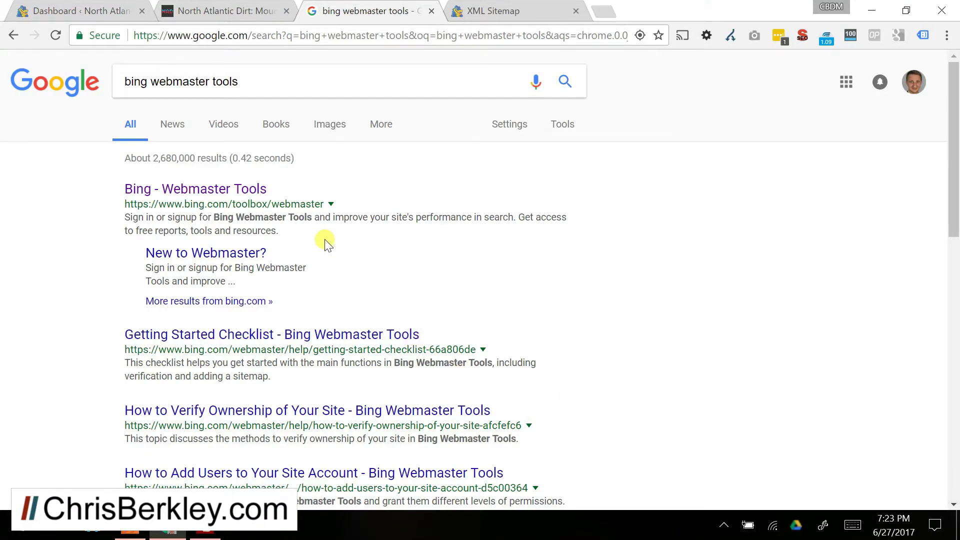
Open the Bing Webmaster Tools search result and sign in to reach My Sites
left_click(244, 195)
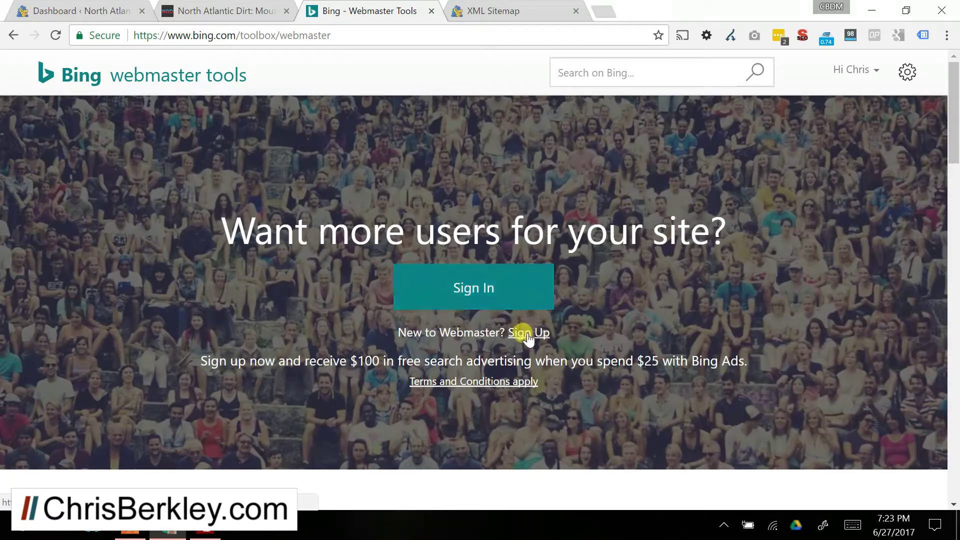
left_click(459, 289)
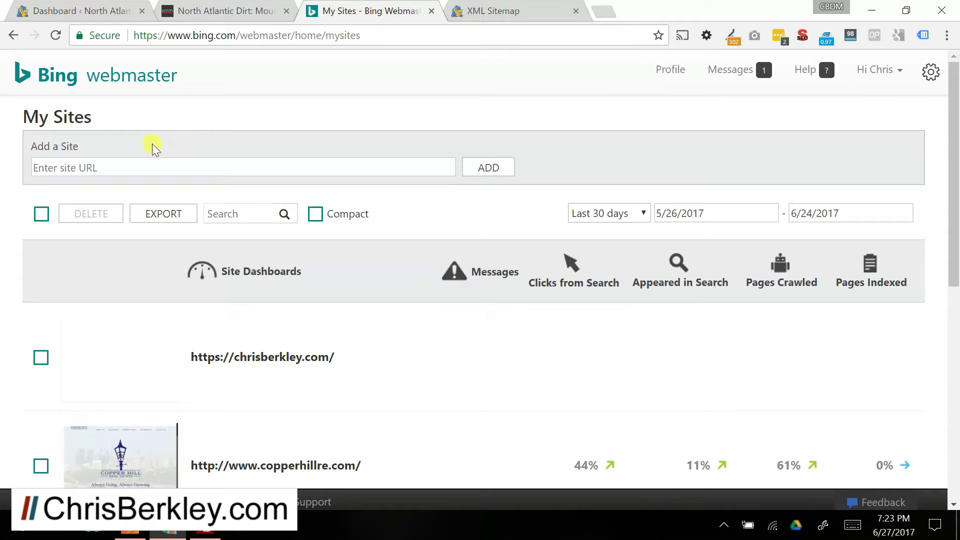
Copy the northatlanticdirt.com address from its tab and add it as a new site
left_click(235, 8)
left_click(226, 35)
key("shift+Left")
key("shift+Left")
key("shift+Left")
key("shift+Left")
key("ctrl+a")
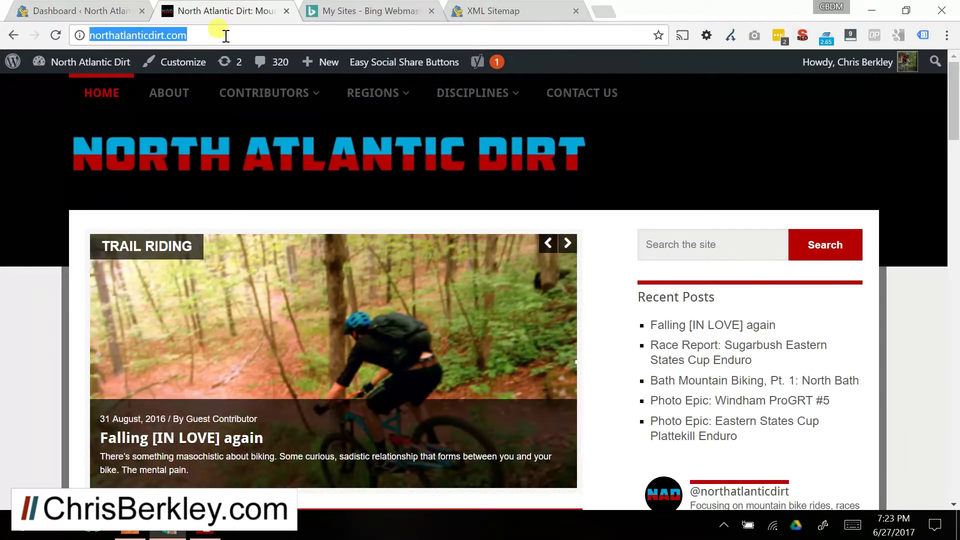
right_click(225, 35)
left_click(247, 90)
left_click(320, 12)
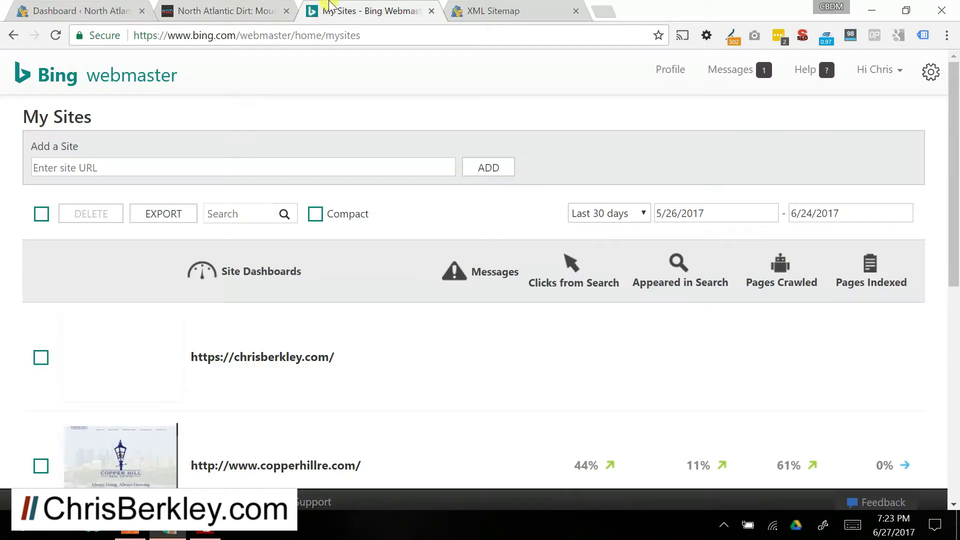
left_click(267, 168)
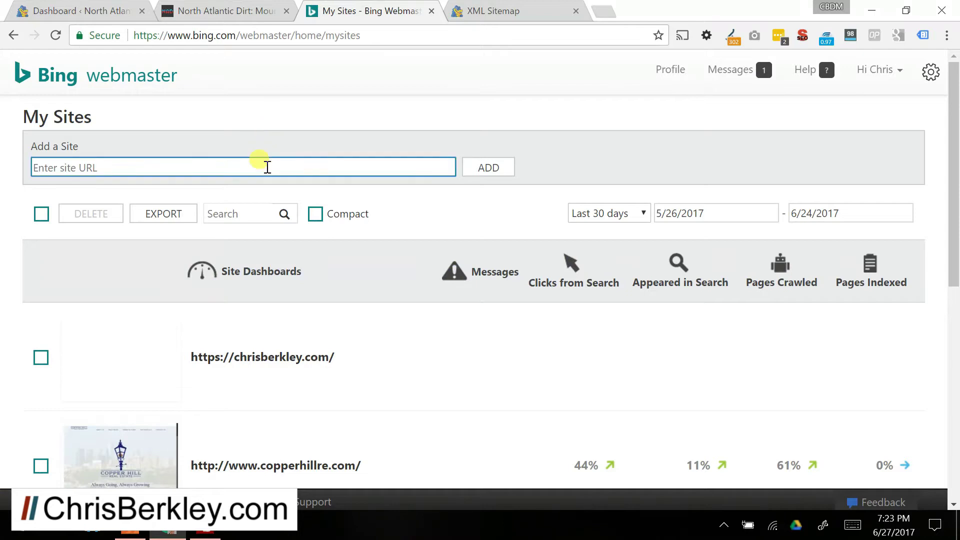
key("ctrl+v")
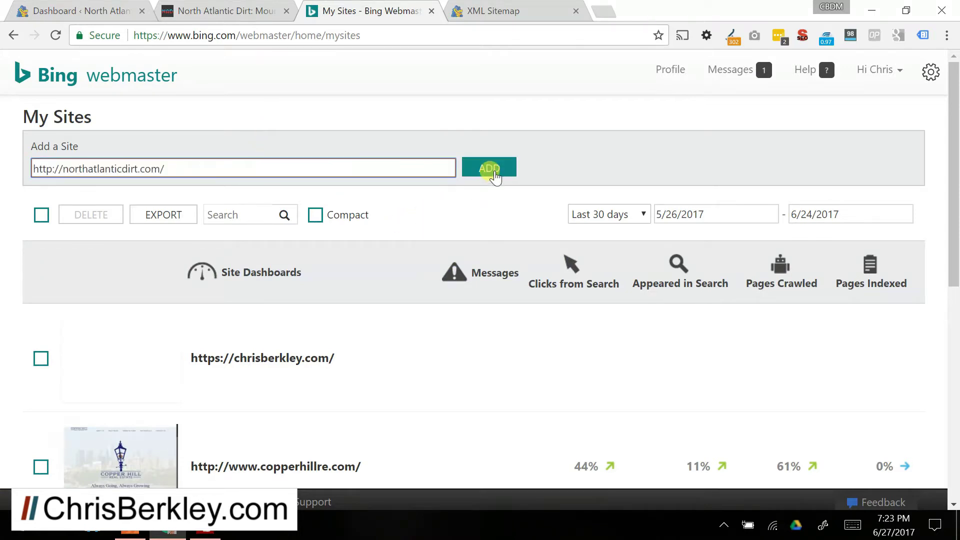
left_click(493, 171)
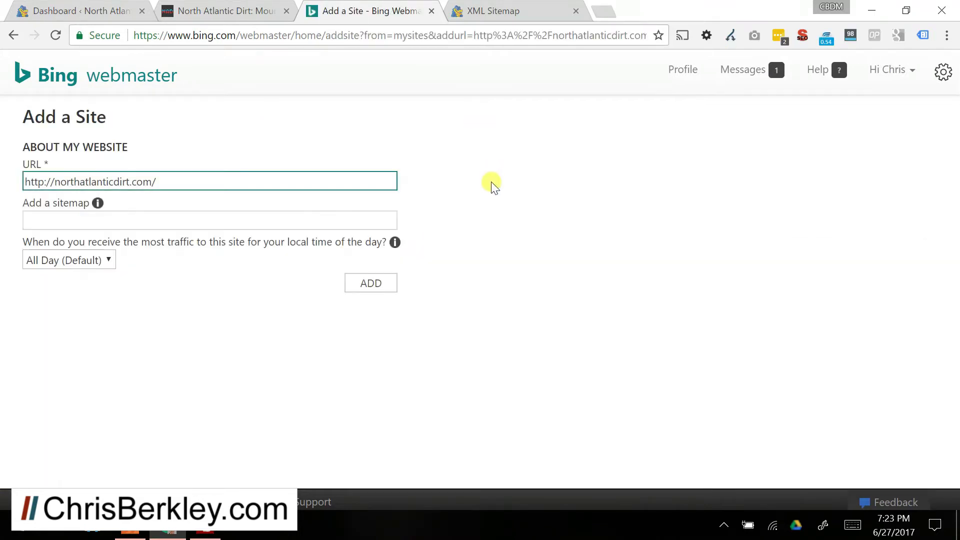
Copy the sitemap_index.xml URL into Add a sitemap and submit the site with it
key("Tab")
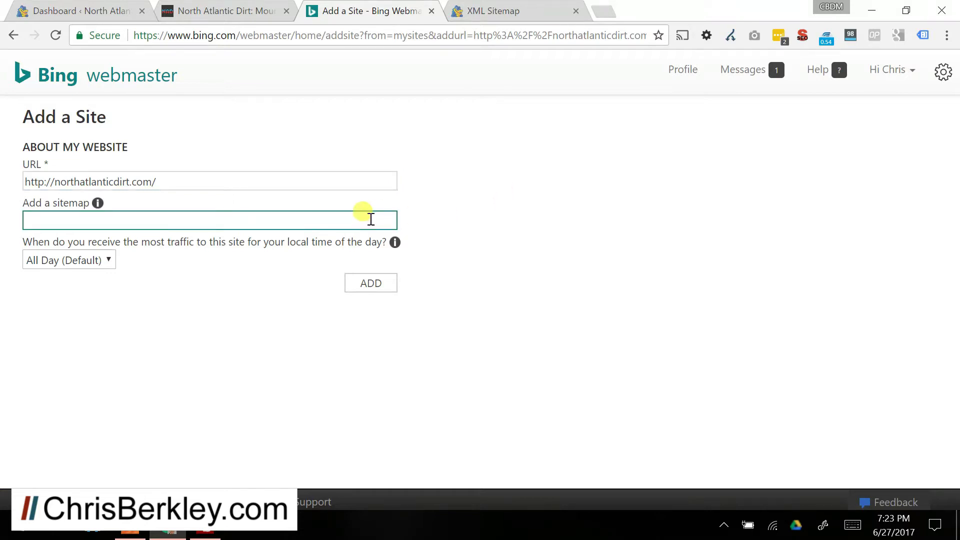
left_click(502, 11)
left_click(466, 36)
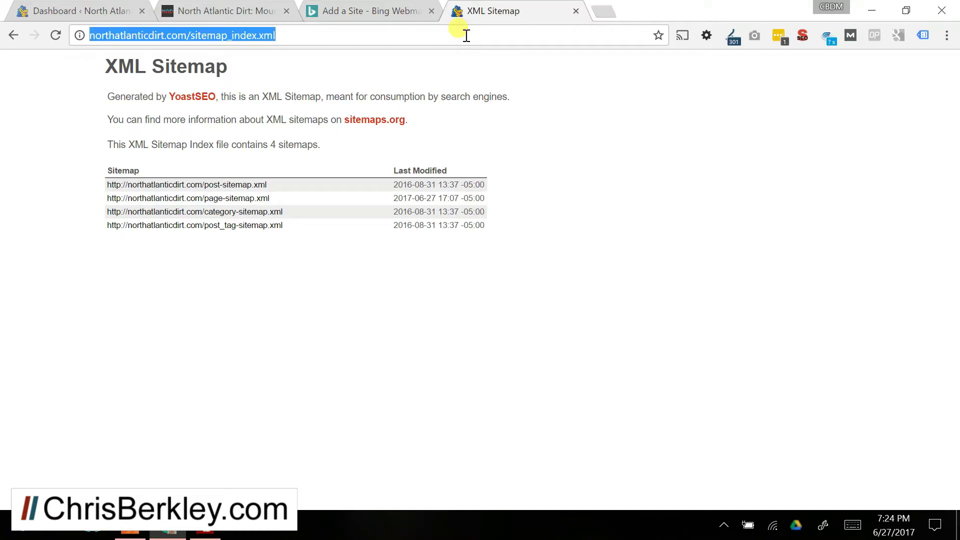
right_click(466, 36)
left_click(492, 89)
left_click(370, 13)
left_click(298, 220)
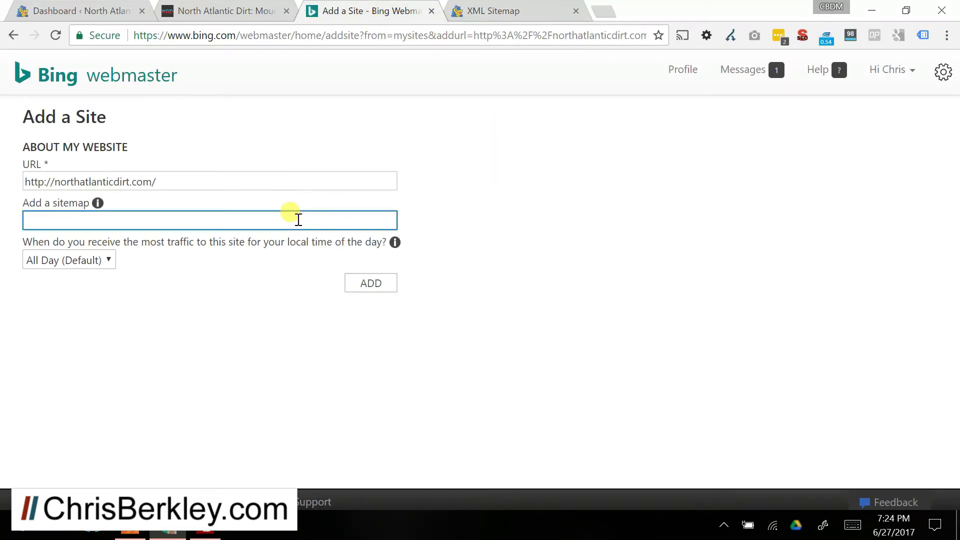
key("ctrl+v")
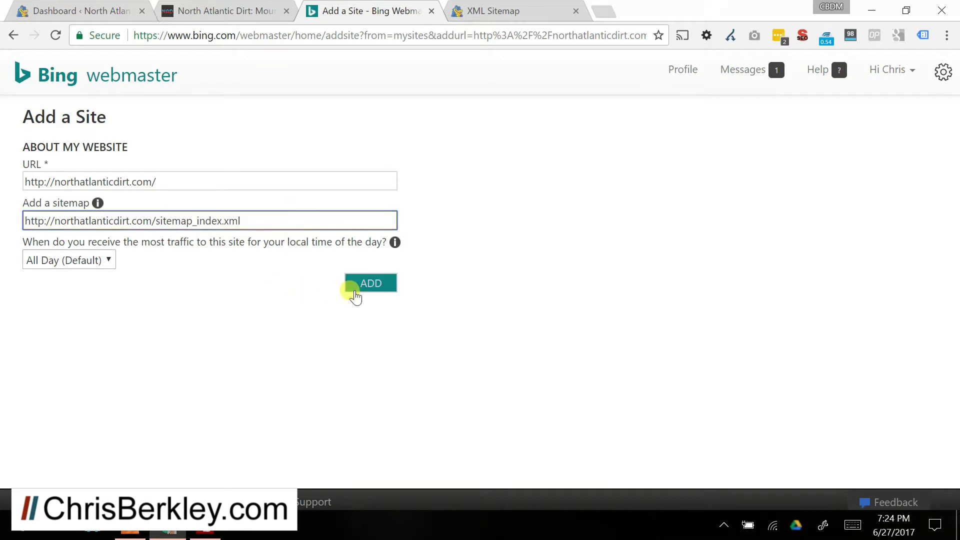
left_click(359, 290)
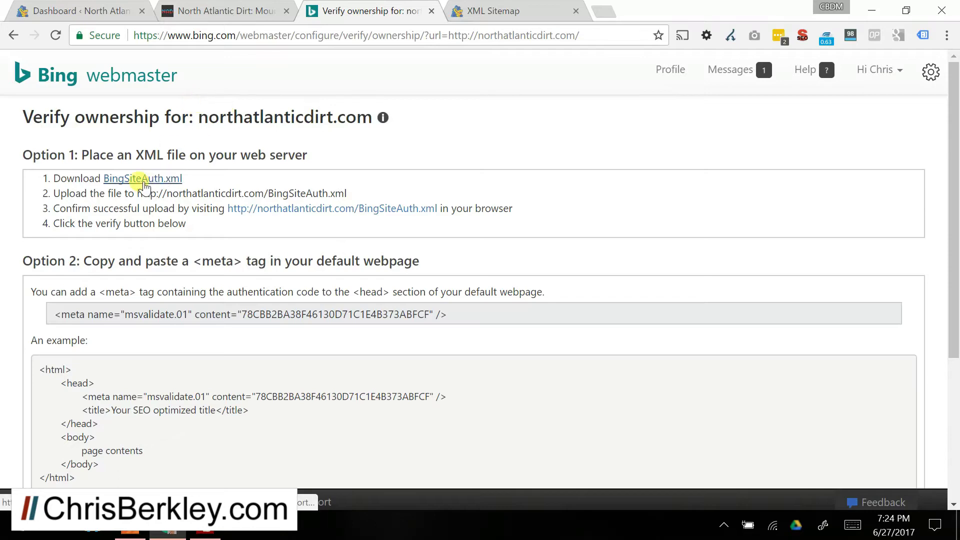
Download the BingSiteAuth.xml file under Option 1 and bring up FileZilla
left_click(144, 181)
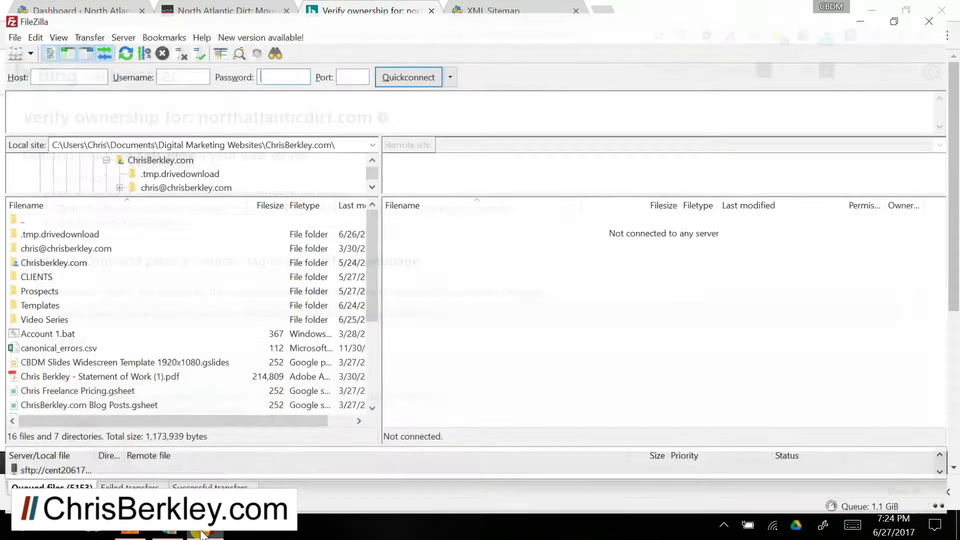
left_click(202, 534)
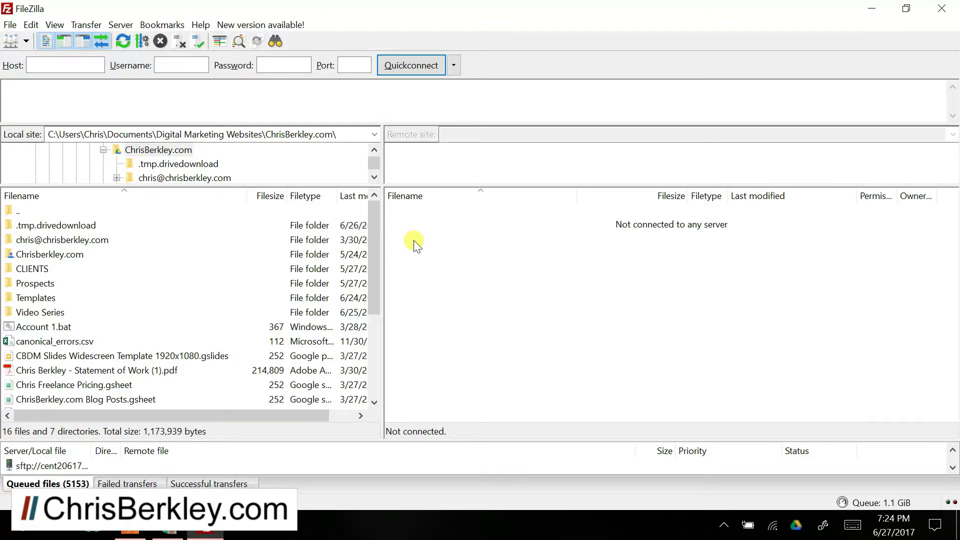
Minimize FileZilla to get back to Bing's Verify ownership page
left_click(874, 8)
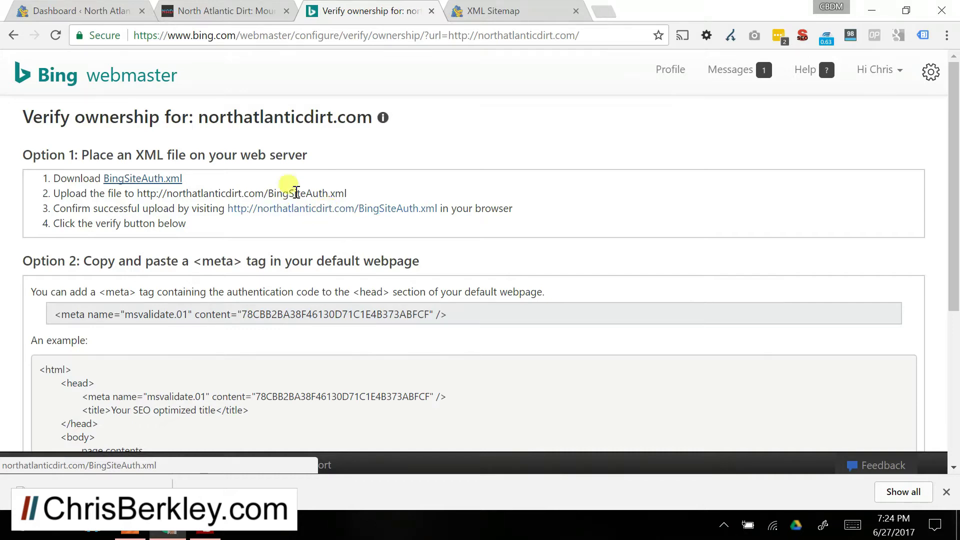
Select the Option 2 meta tag code, dismiss the download notice, and return to the page top
scroll(249, 265, "down", 2)
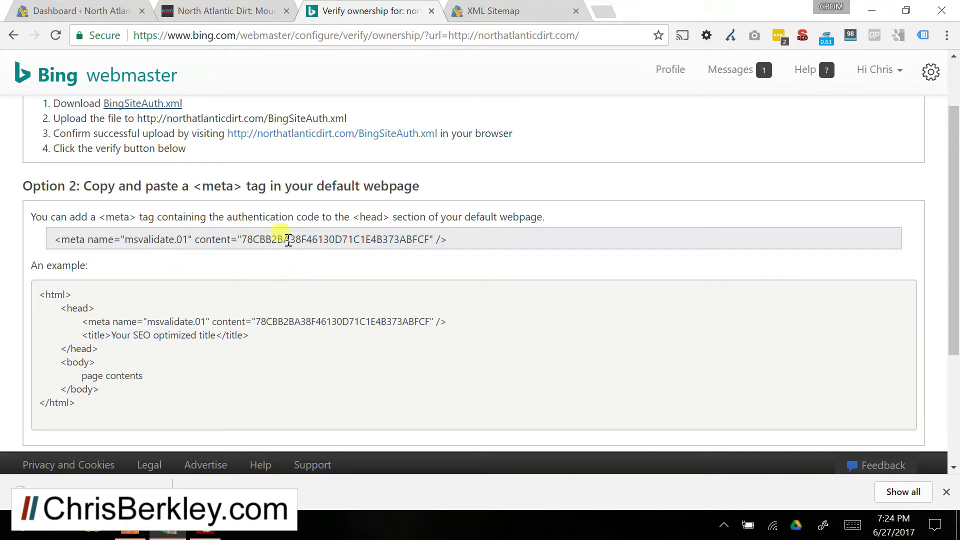
triple_click(288, 239)
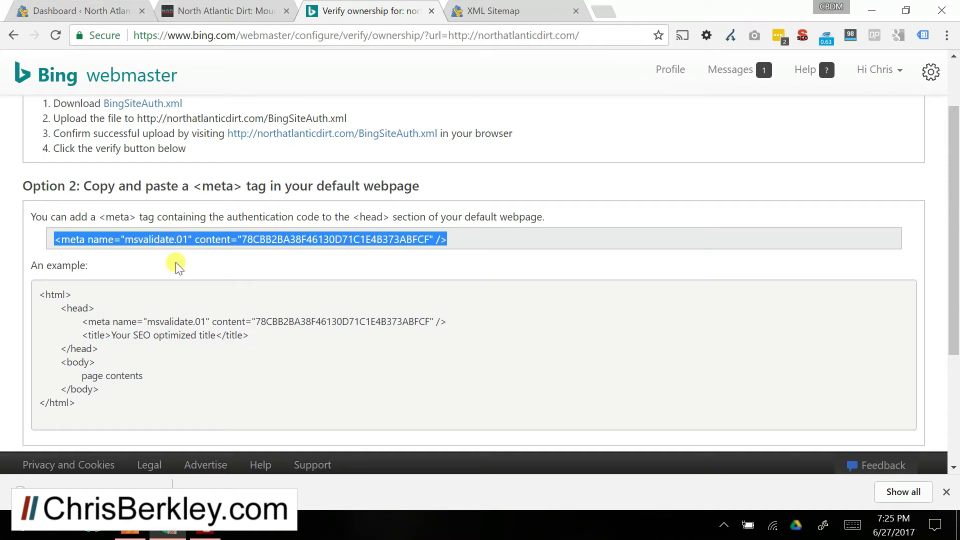
left_click(945, 492)
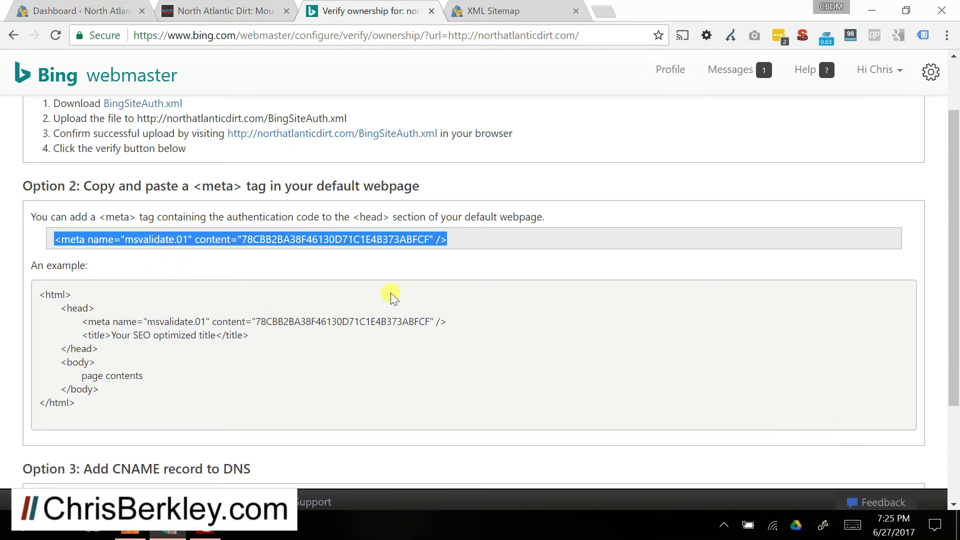
scroll(335, 280, "down", 3)
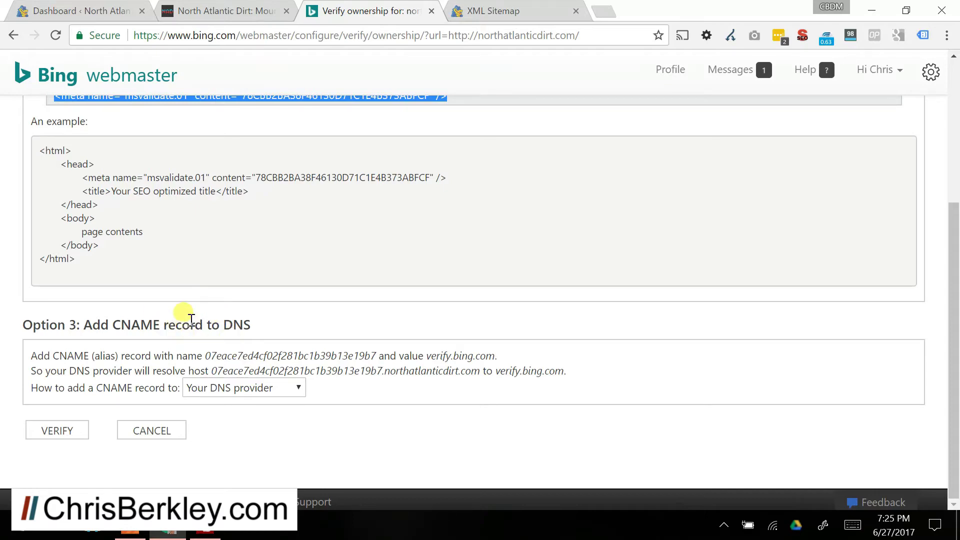
scroll(190, 323, "up", 2)
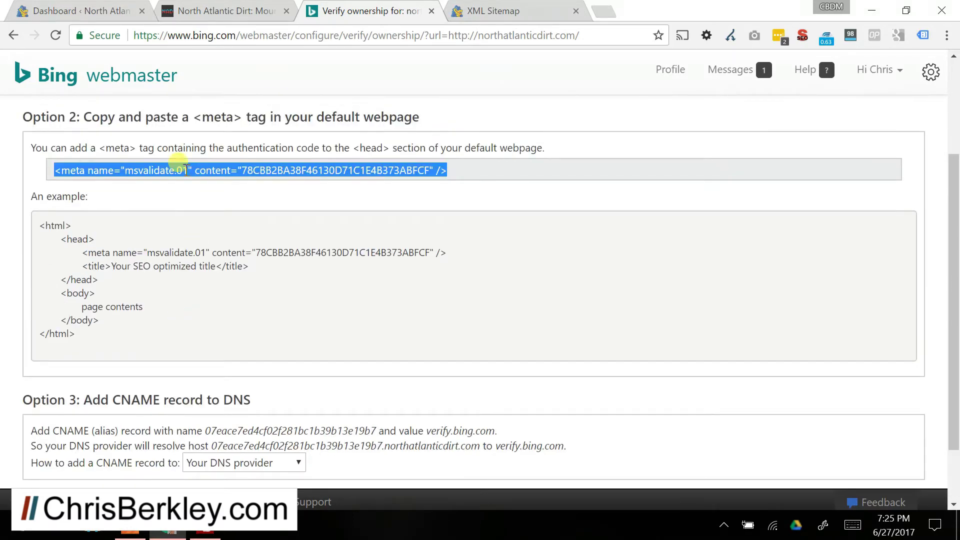
scroll(215, 210, "up", 3)
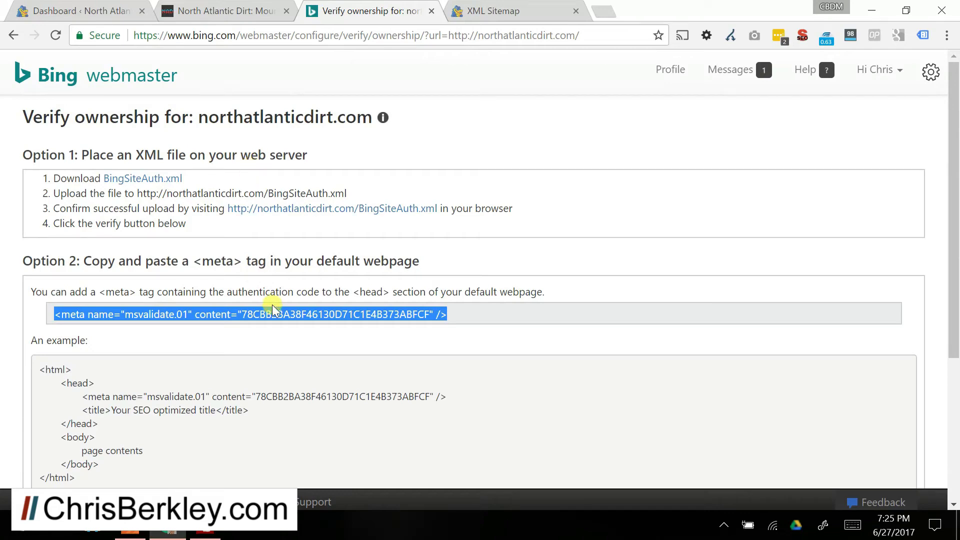
Open the Webmaster tools tab under SEO > Dashboard in WordPress admin, then return to Bing
left_click(230, 10)
left_click(130, 9)
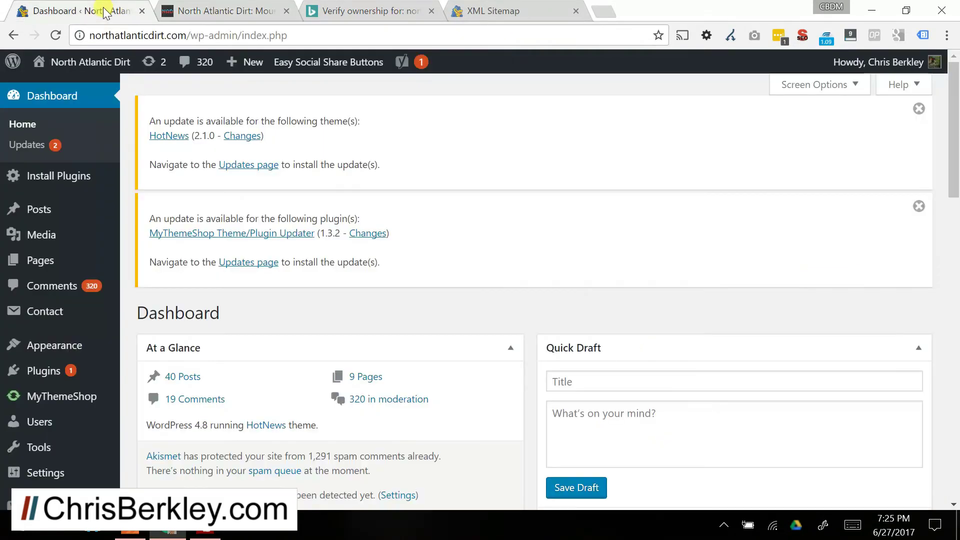
scroll(120, 376, "down", 3)
scroll(120, 376, "down", 2)
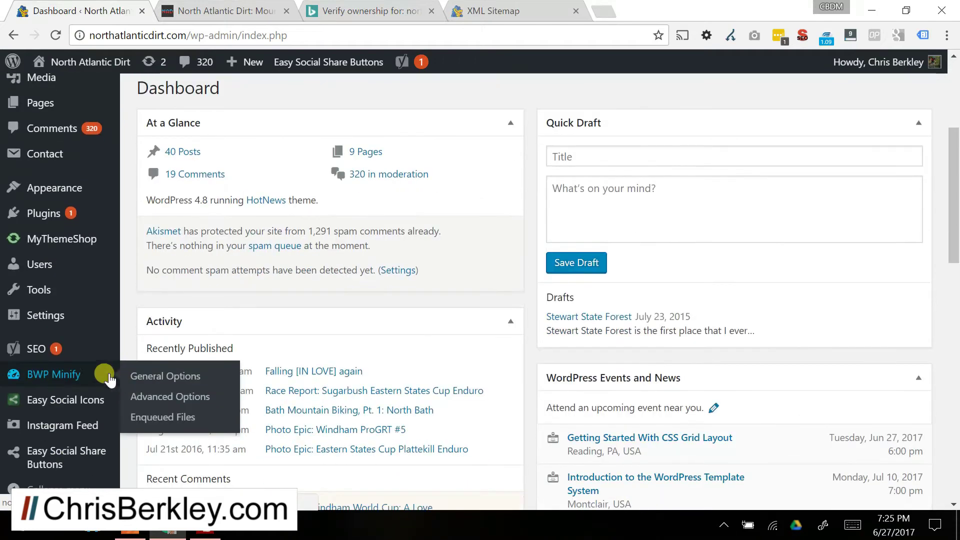
mouse_move(44, 352)
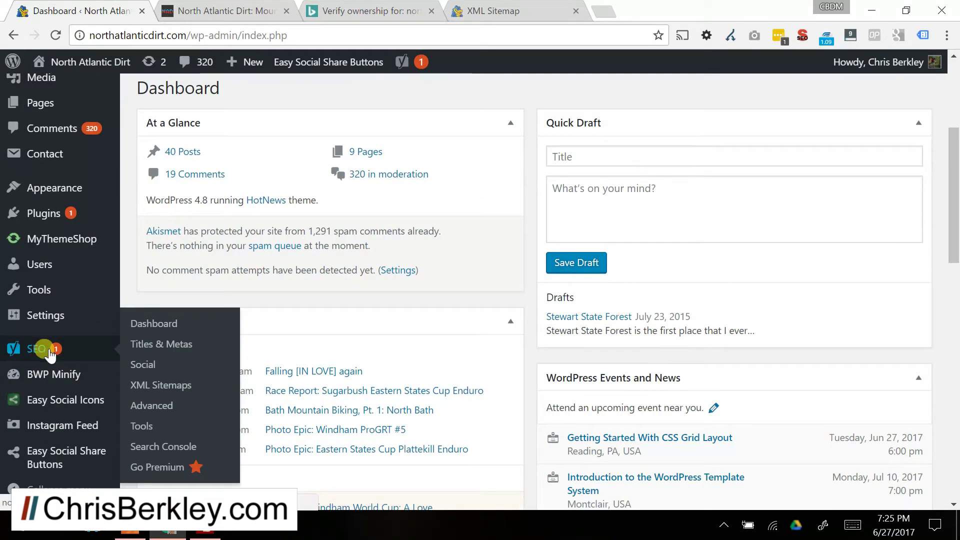
left_click(154, 325)
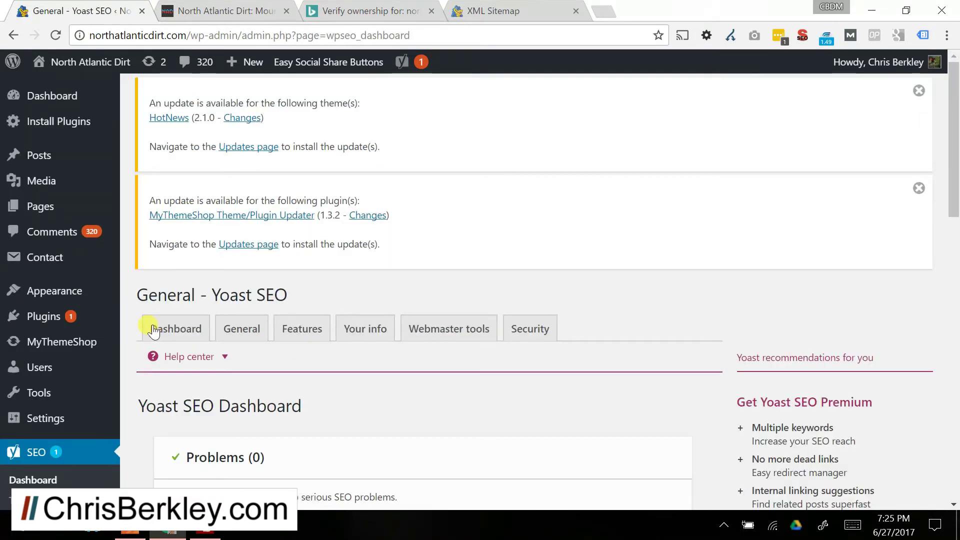
left_click(448, 330)
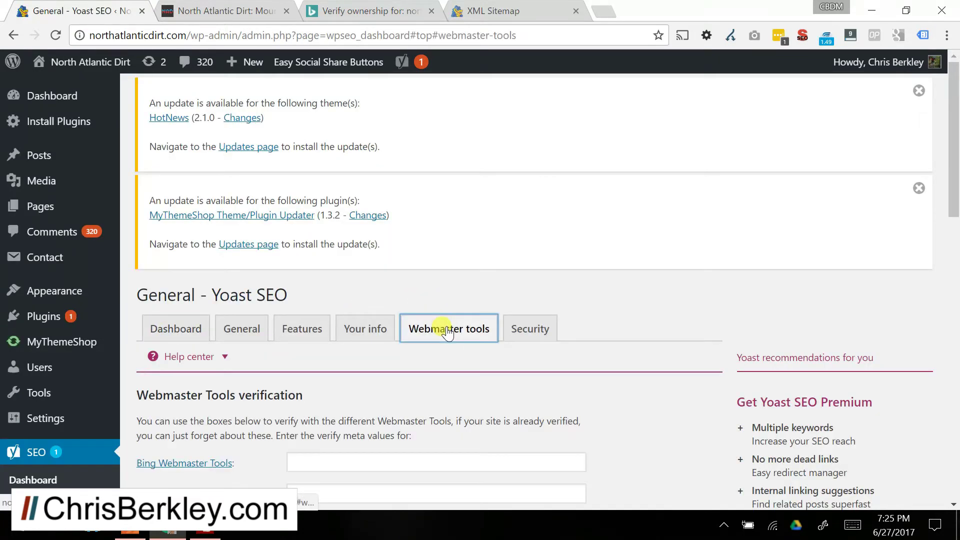
scroll(420, 350, "down", 3)
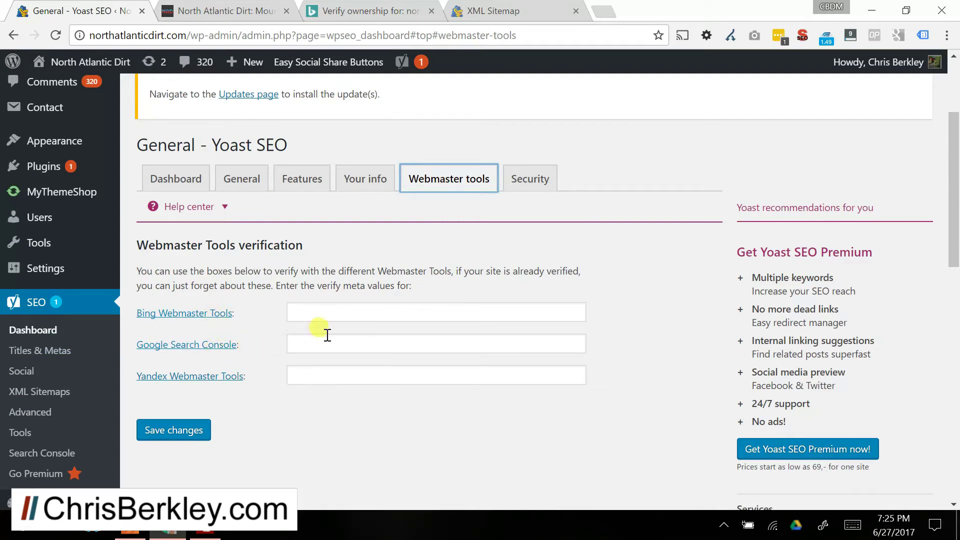
left_click(358, 11)
Copy only the content code from Bing's example verification meta tag
left_click(246, 395)
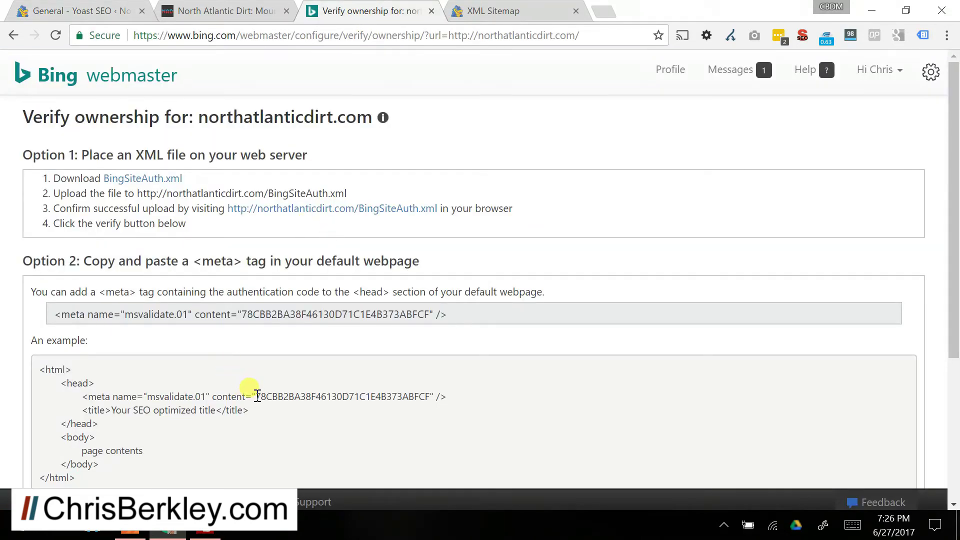
left_click_drag(257, 396, 420, 395)
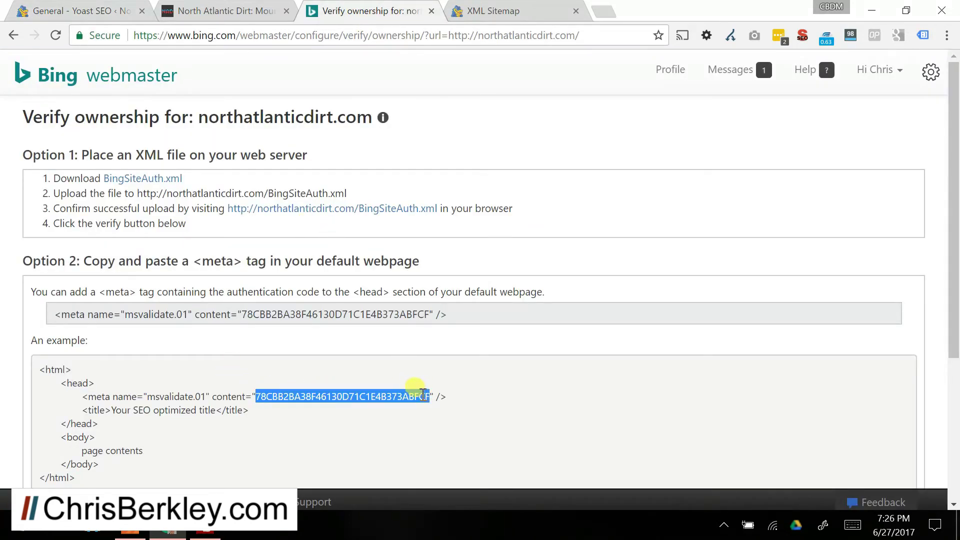
right_click(422, 395)
left_click(429, 402)
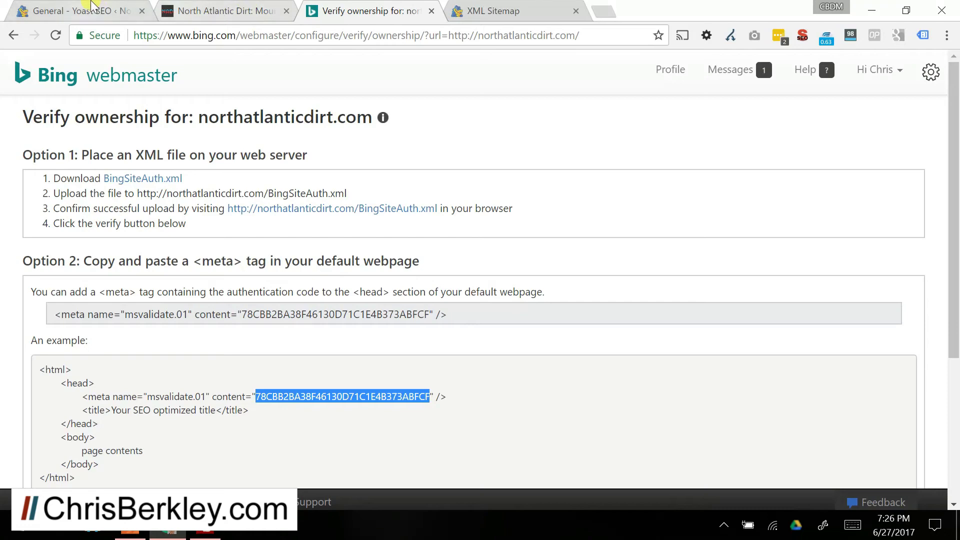
Paste the code into Yoast's Bing Webmaster Tools field and save the changes
left_click(91, 6)
left_click(301, 314)
key("ctrl+v")
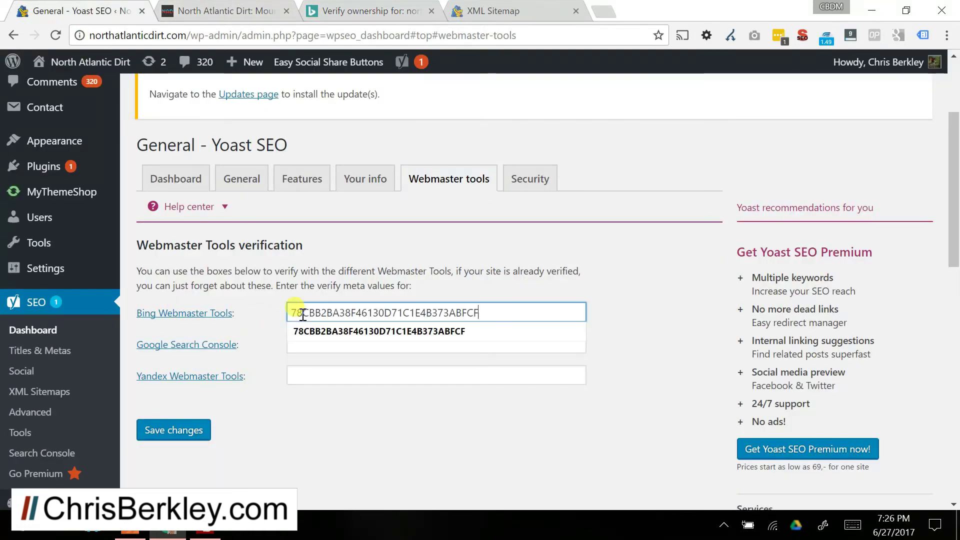
left_click(268, 386)
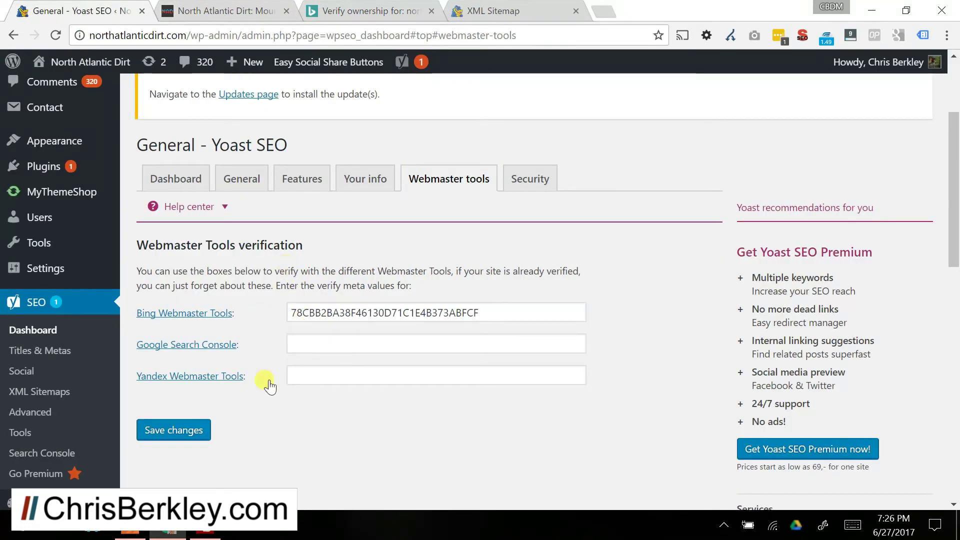
left_click(194, 443)
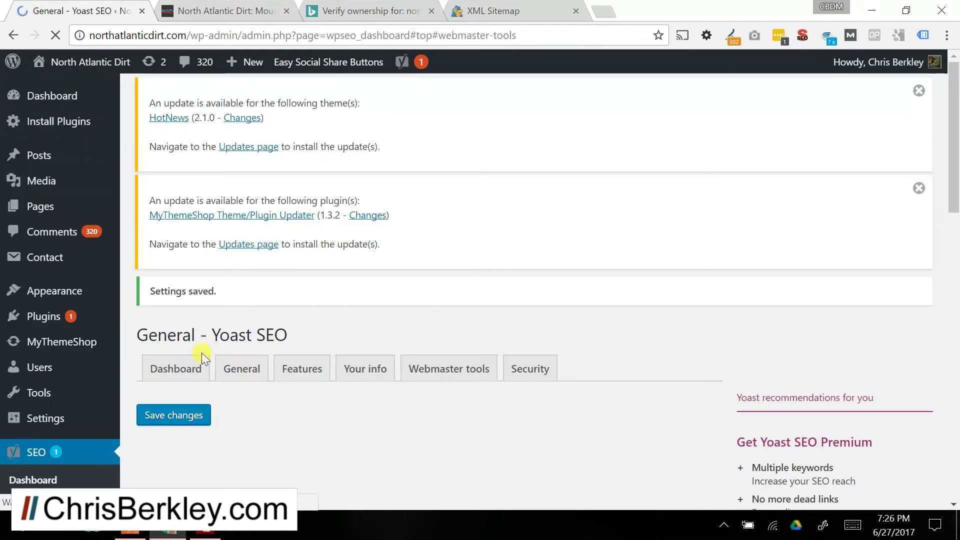
scroll(223, 370, "down", 4)
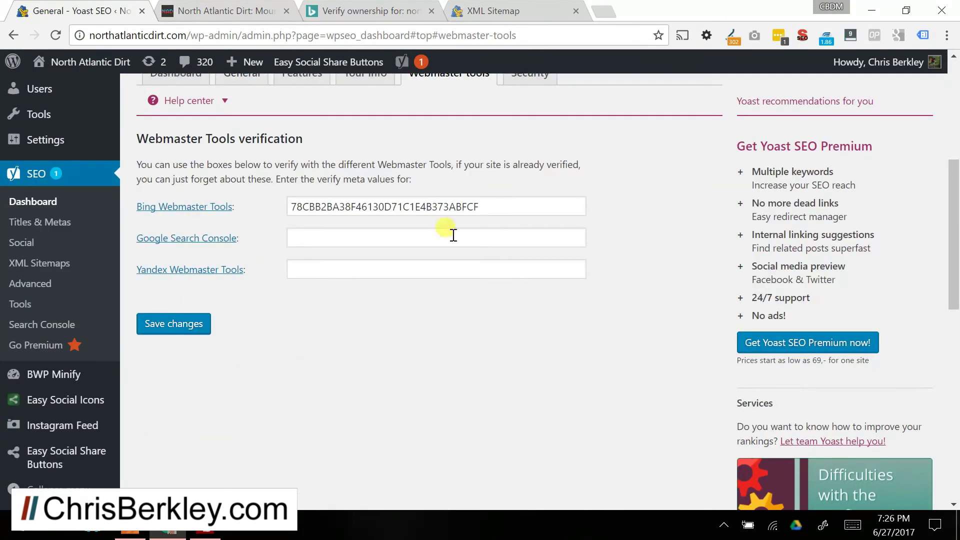
left_click(212, 12)
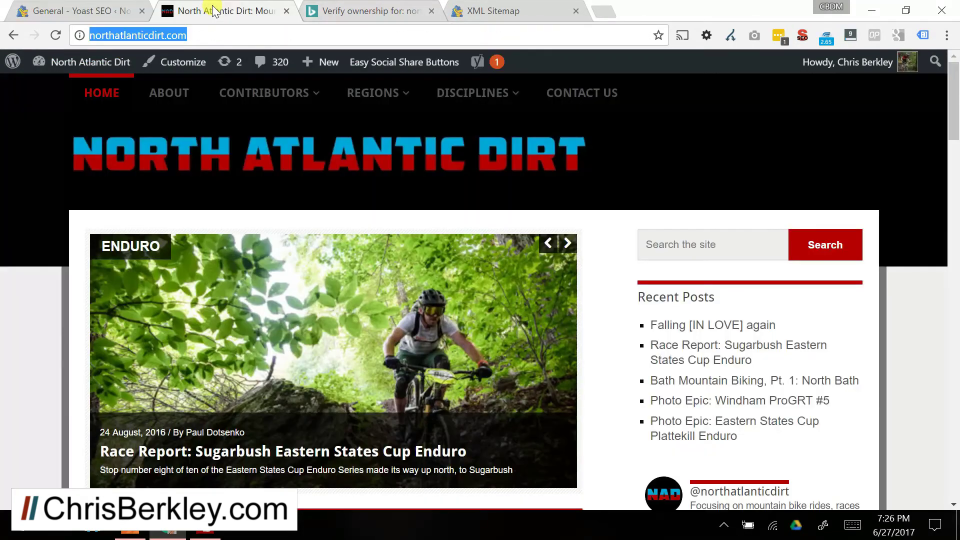
Submit the ownership check for northatlanticdirt.com from Bing's Verify ownership page
left_click(364, 14)
left_click(295, 180)
scroll(288, 190, "down", 4)
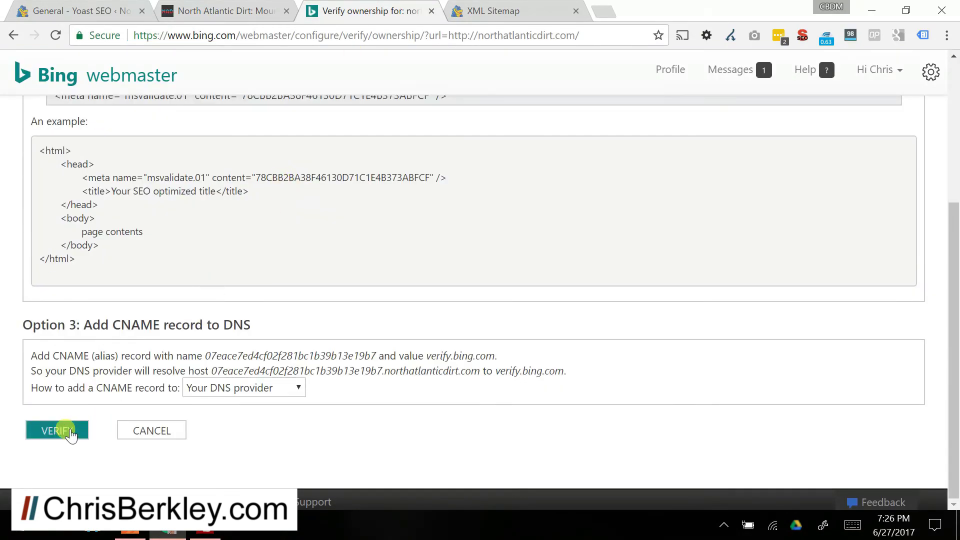
left_click(70, 433)
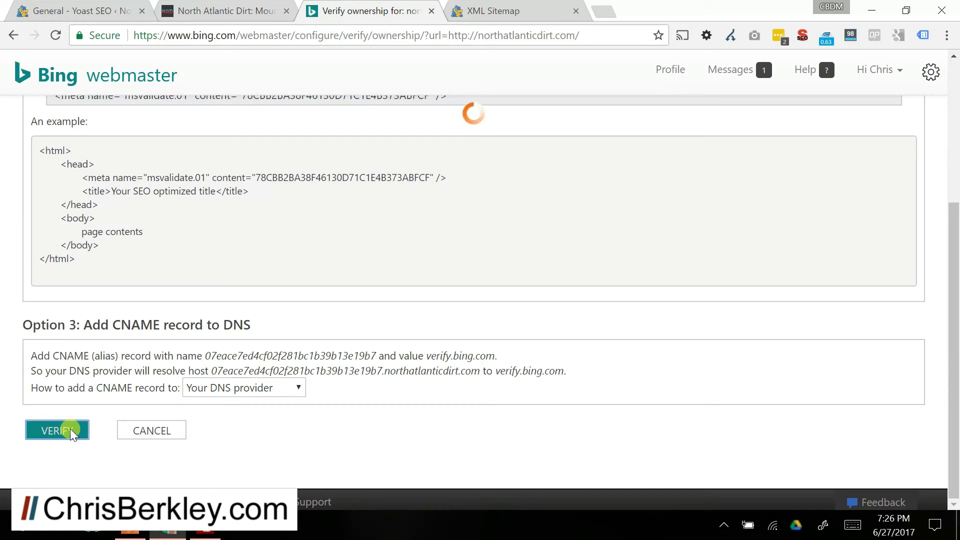